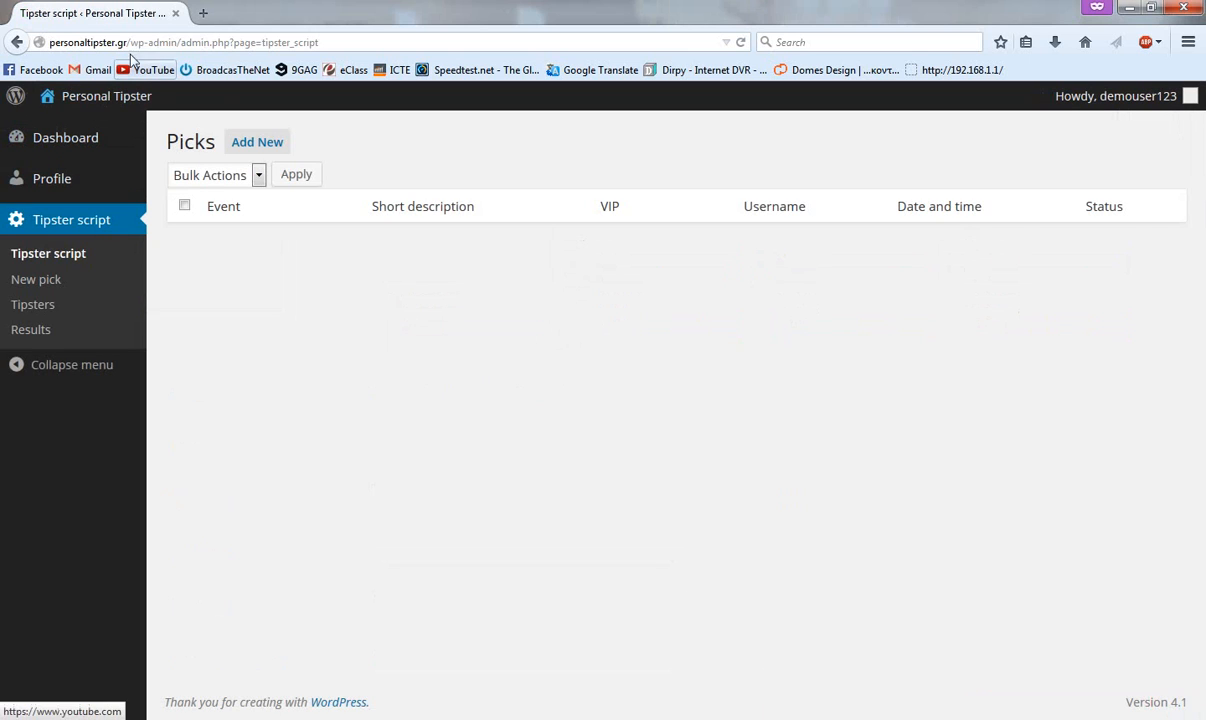
- Start a new pick from the Picks page and mark it as a VIP pick
{"action": "left_click_drag", "start_coordinate": [130, 42], "coordinate": [180, 43]}
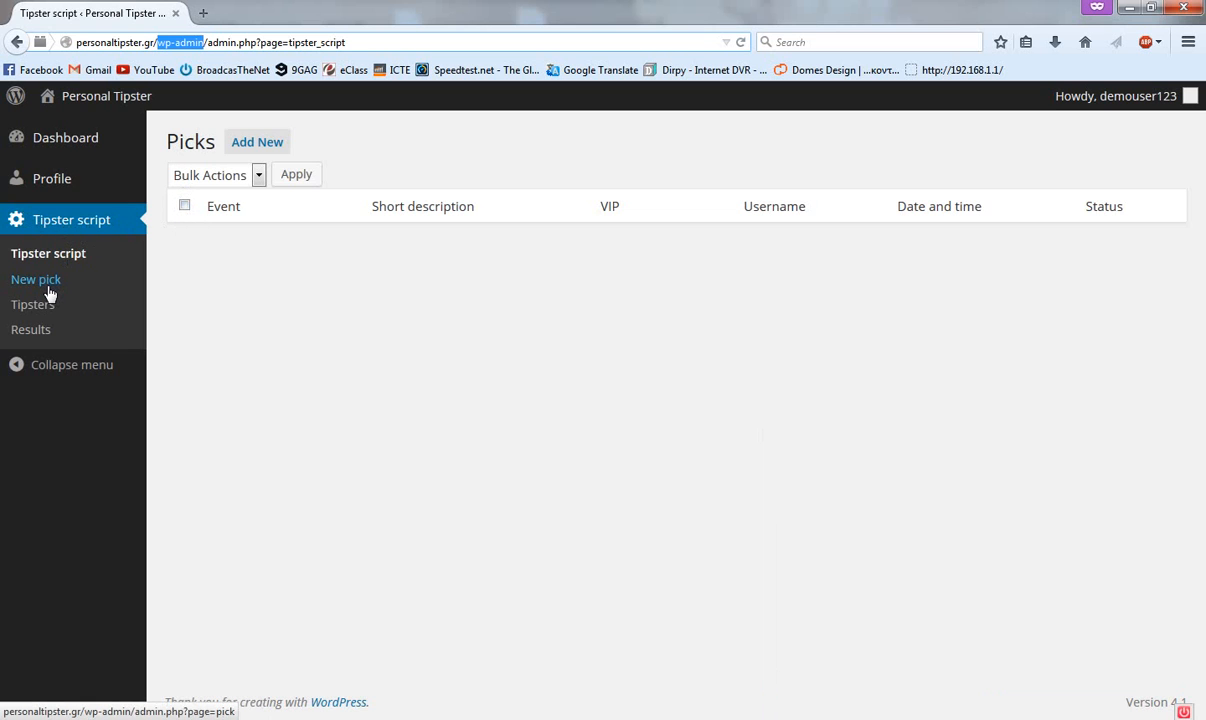
{"action": "left_click", "coordinate": [257, 146]}
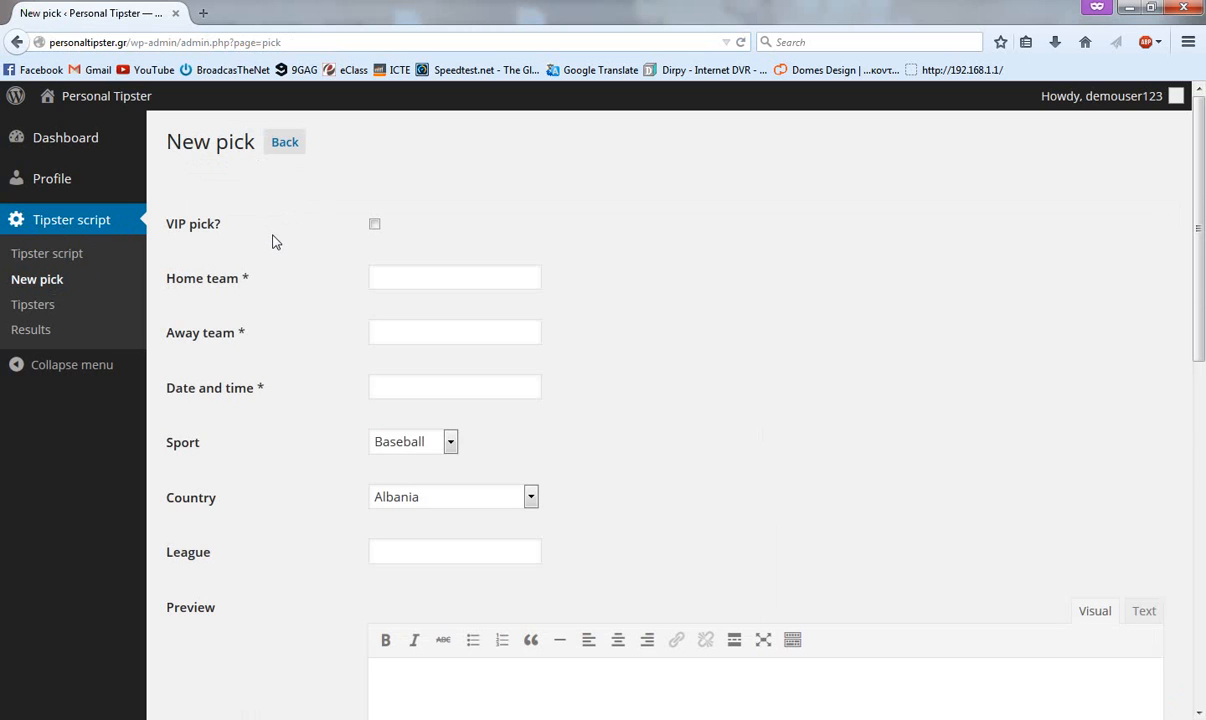
{"action": "left_click", "coordinate": [375, 226]}
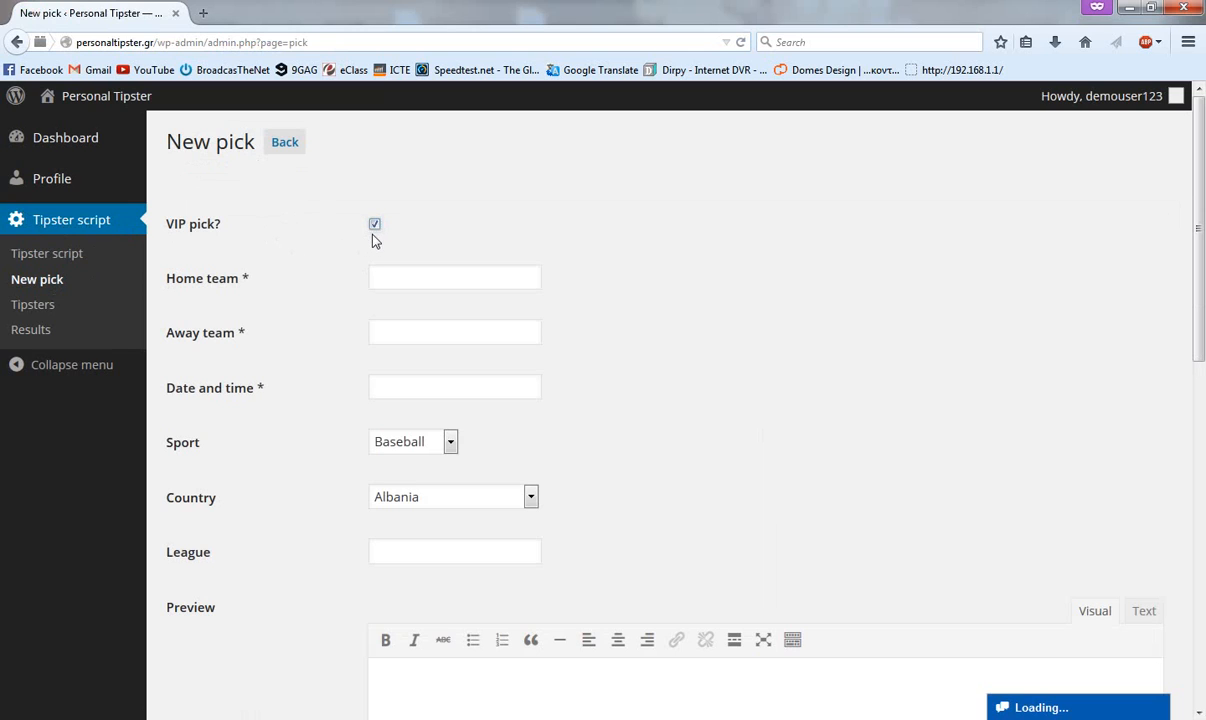
{"action": "left_click", "coordinate": [373, 229]}
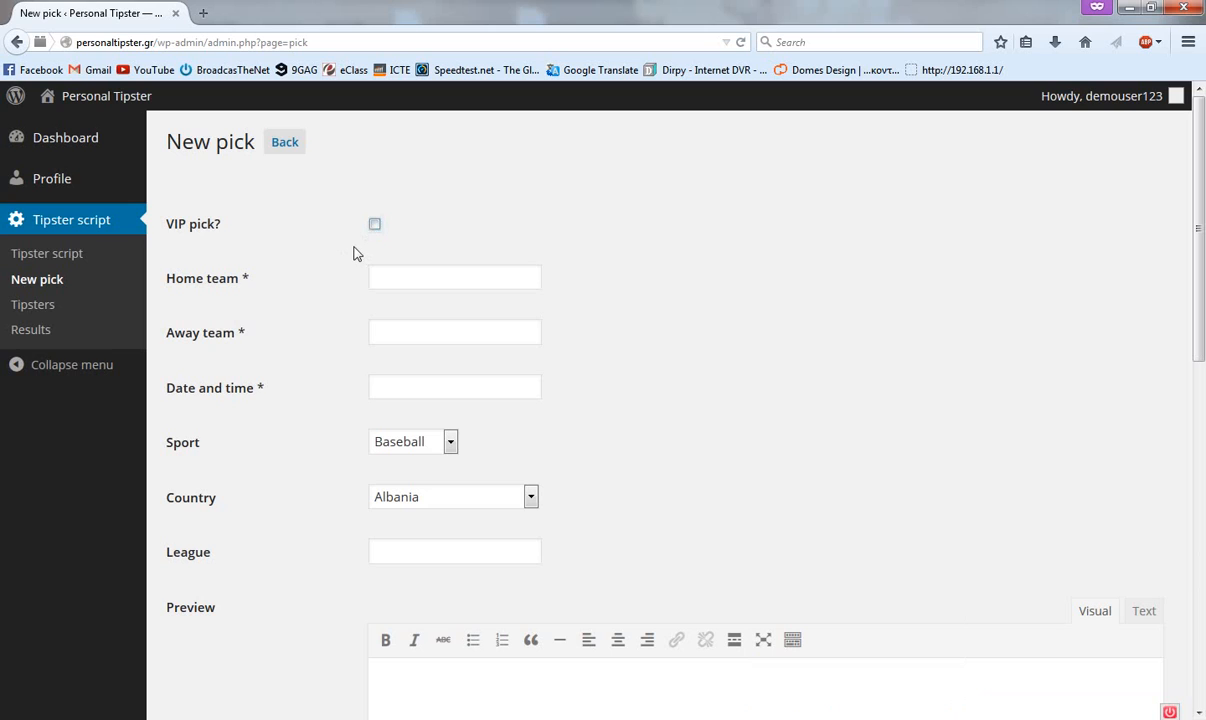
{"action": "left_click", "coordinate": [377, 227]}
- Enter PAOK as the home team and ARHS as the away team
{"action": "left_click", "coordinate": [386, 273]}
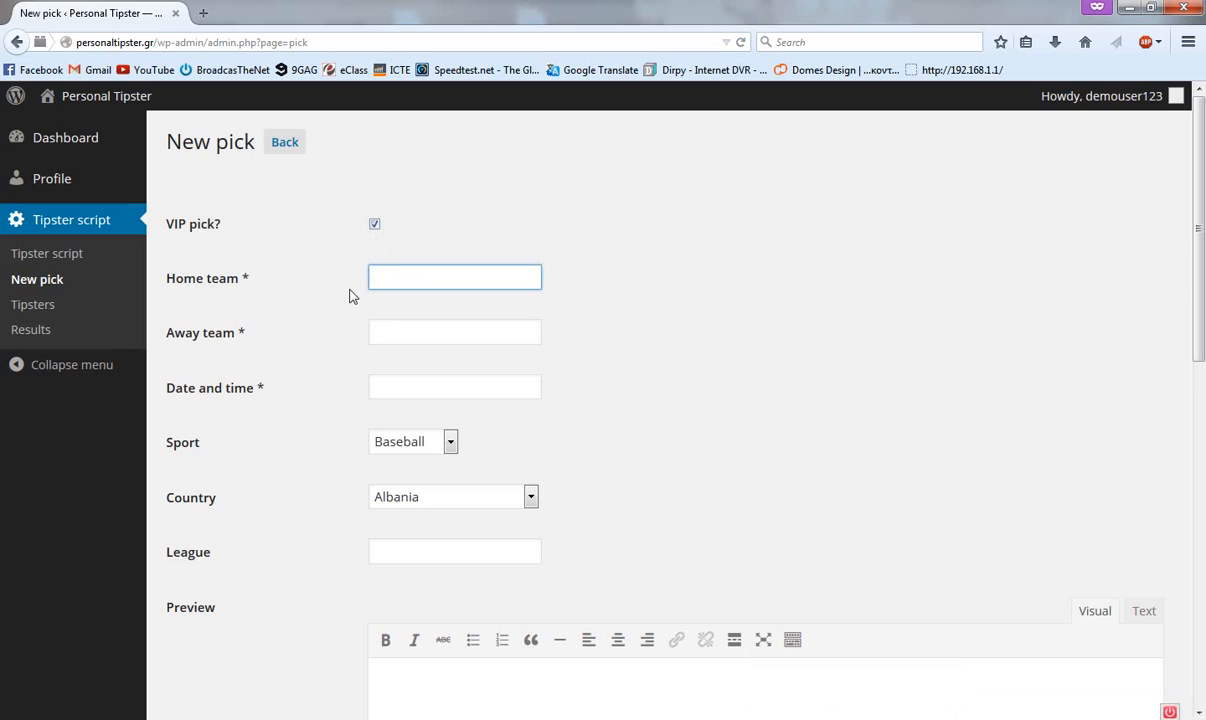
{"action": "type", "text": "PAOK"}
{"action": "key", "text": "Tab"}
{"action": "type", "text": "ARHS"}
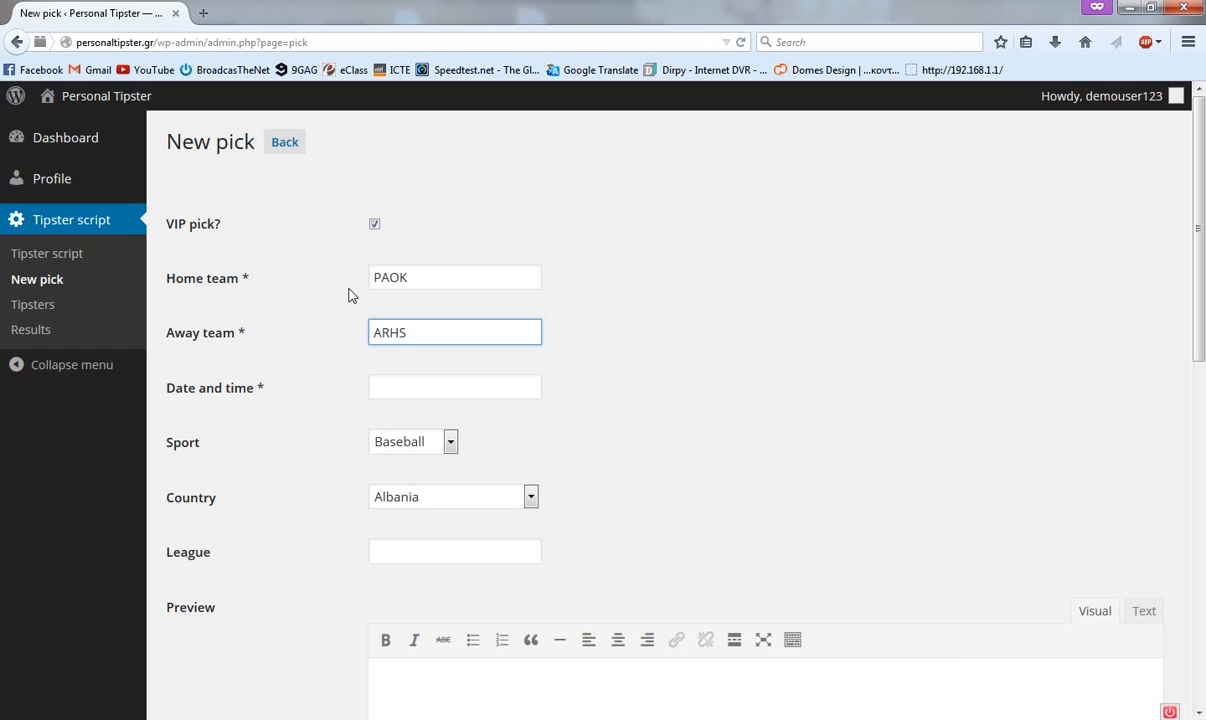
- Set the pick's date and time to 19 January 2015 at 20:00
{"action": "left_click", "coordinate": [302, 390]}
{"action": "left_click", "coordinate": [406, 388]}
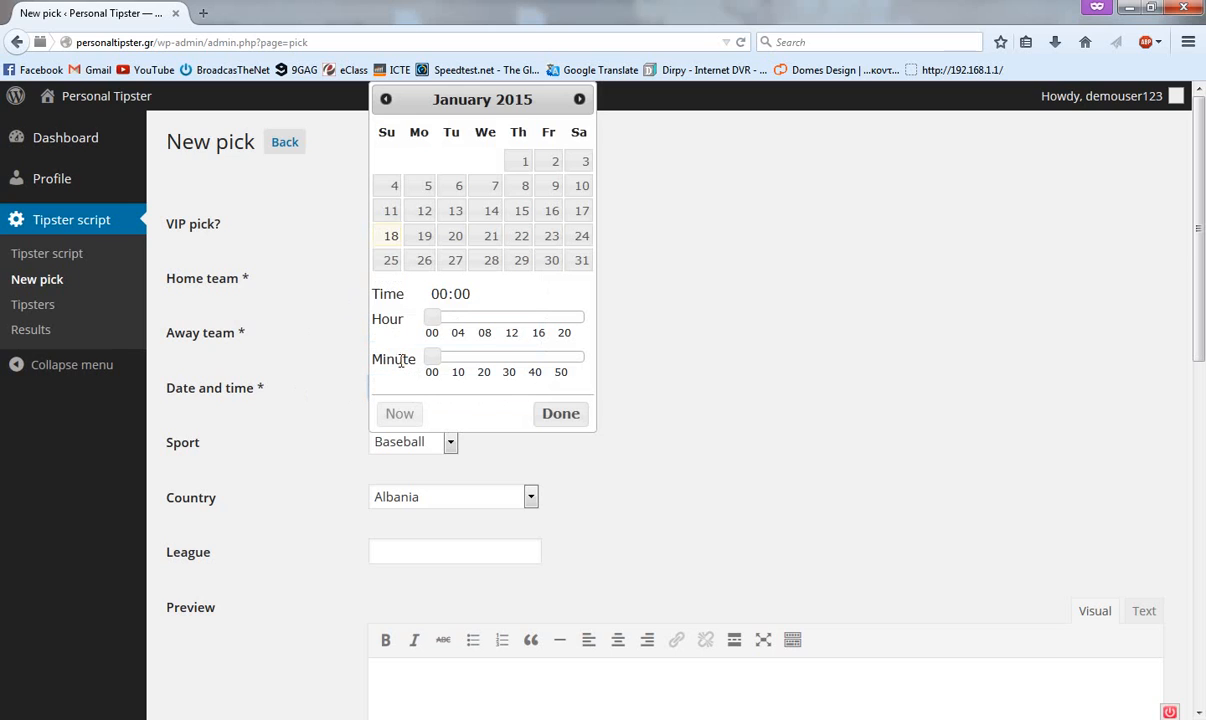
{"action": "left_click", "coordinate": [418, 240]}
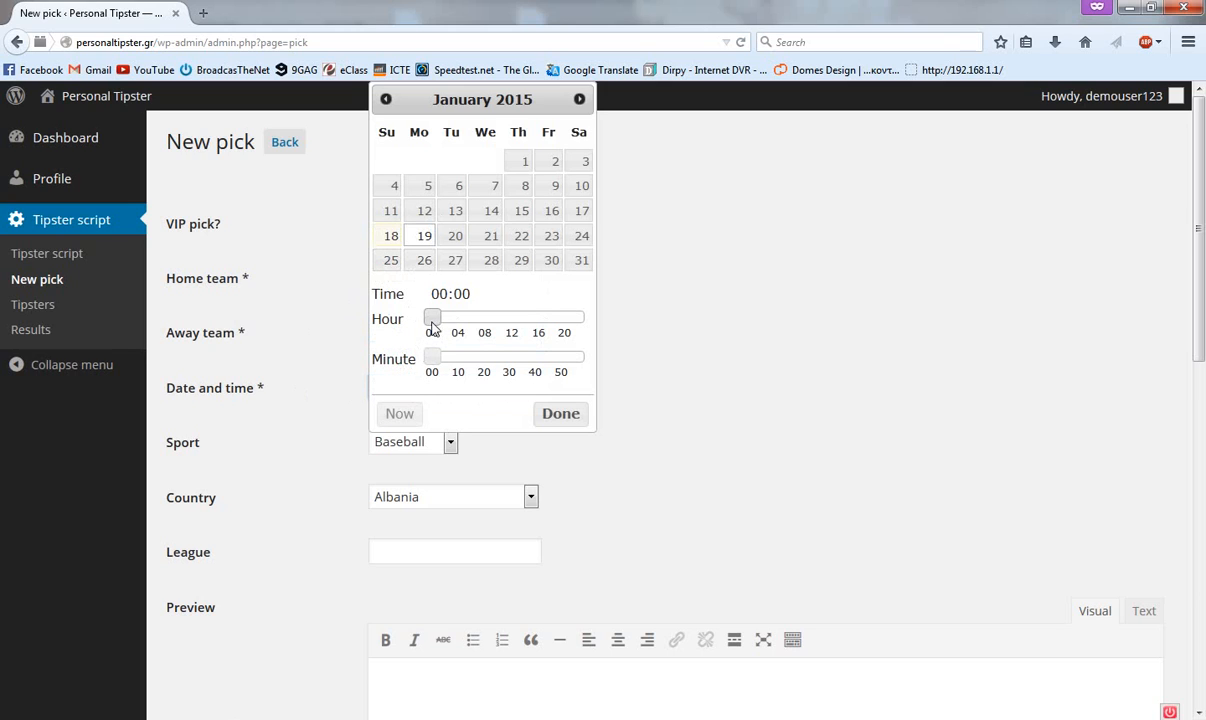
{"action": "left_click_drag", "start_coordinate": [437, 318], "coordinate": [567, 325]}
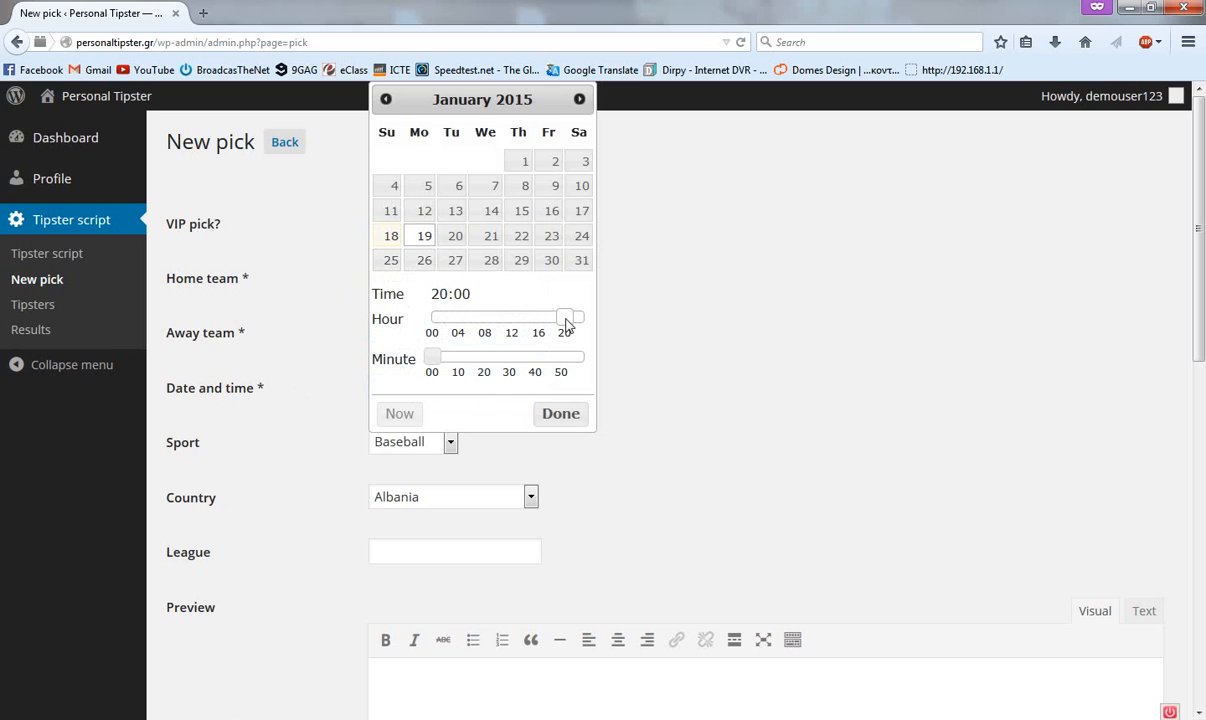
{"action": "left_click", "coordinate": [557, 414]}
- Set the pick's sport to Soccer and its country to Greece
{"action": "left_click", "coordinate": [398, 445]}
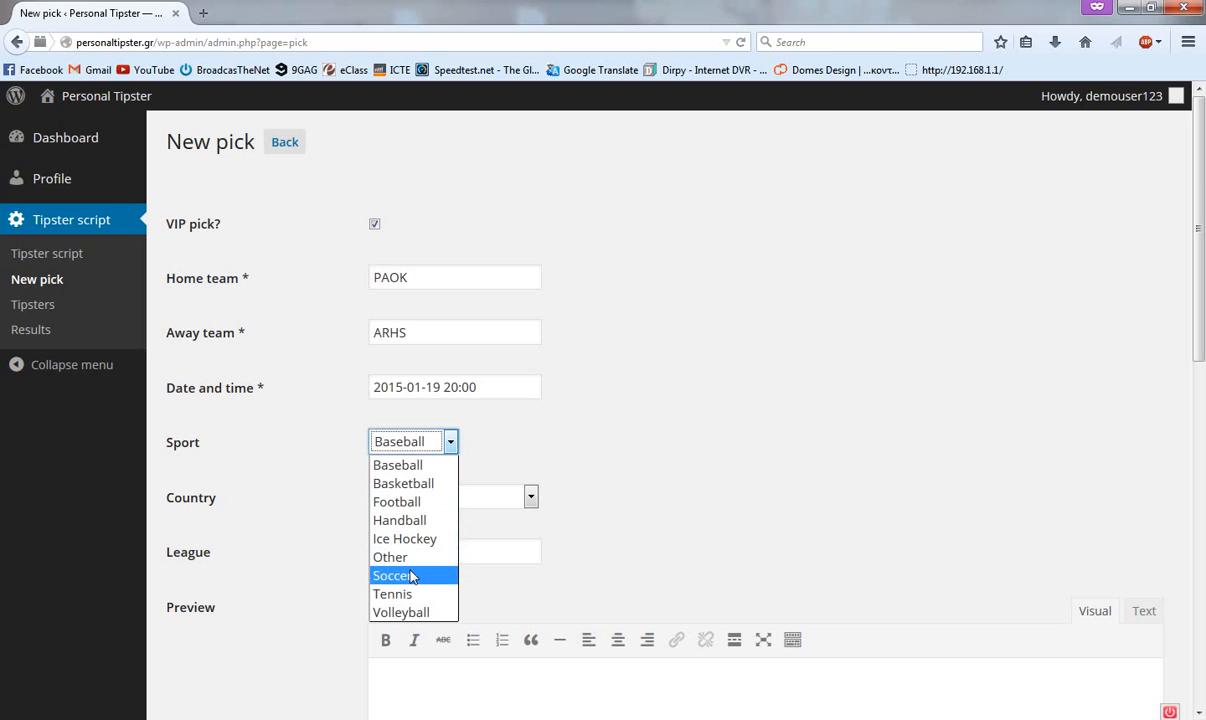
{"action": "left_click", "coordinate": [410, 577]}
{"action": "left_click", "coordinate": [440, 505]}
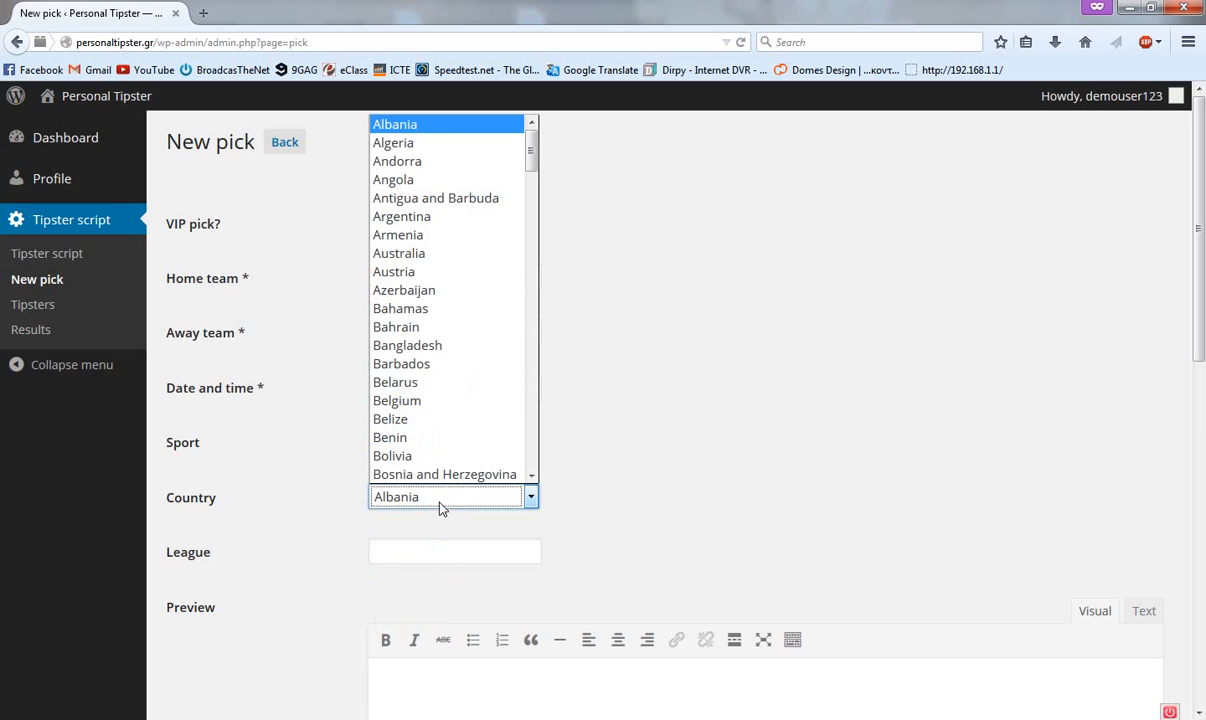
{"action": "key", "text": "g"}
{"action": "scroll", "coordinate": [453, 457], "scroll_direction": "down", "scroll_amount": 2}
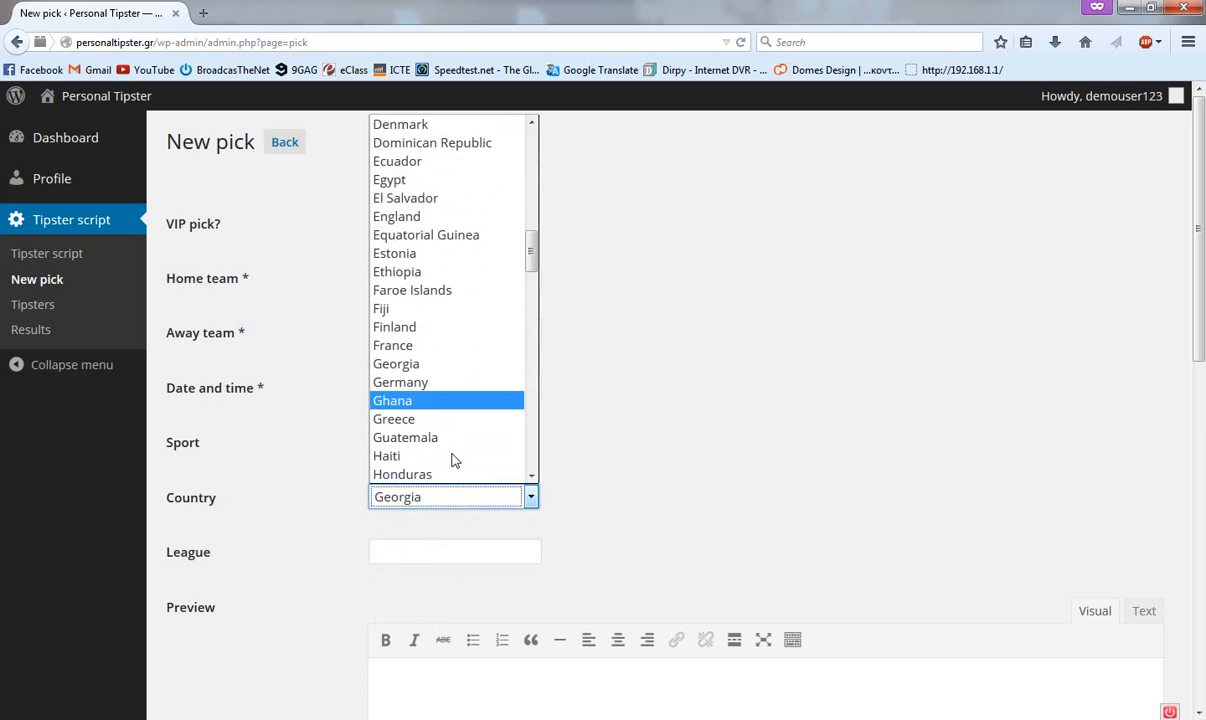
{"action": "left_click", "coordinate": [410, 424]}
- Enter SuperLeague as the pick's league and place the text cursor in the Preview editor
{"action": "scroll", "coordinate": [340, 455], "scroll_direction": "down", "scroll_amount": 3}
{"action": "left_click", "coordinate": [455, 350]}
{"action": "type", "text": "SuperLeague"}
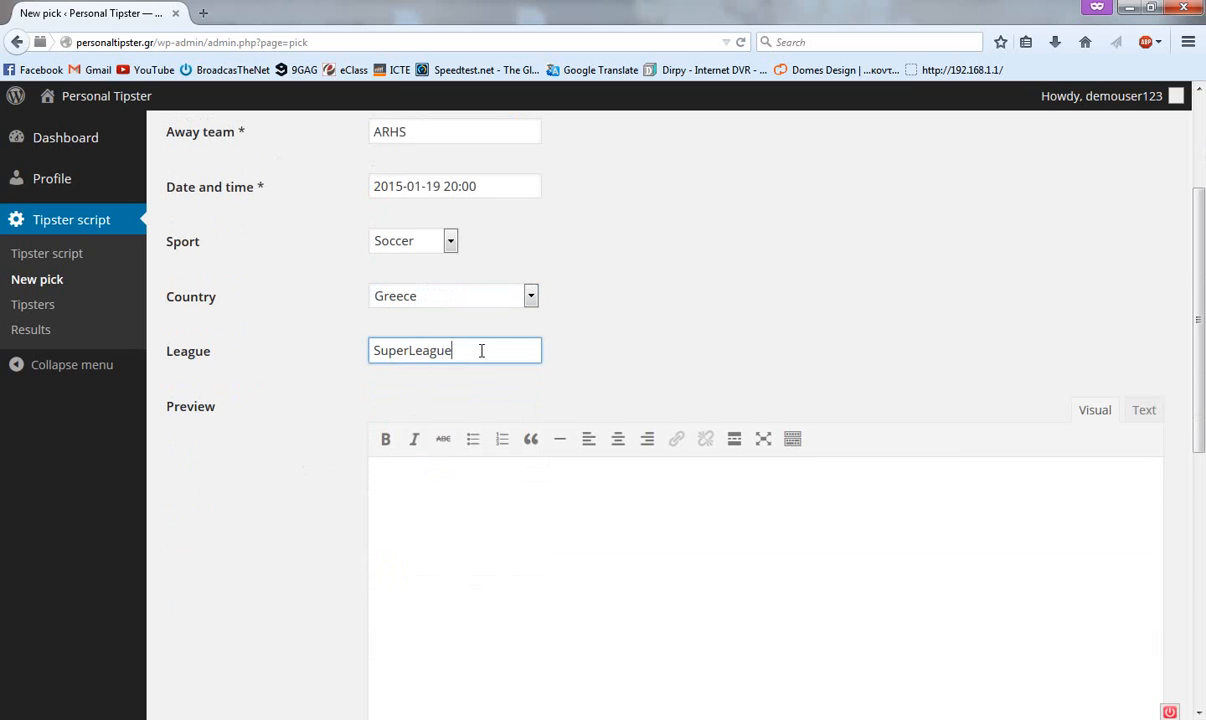
{"action": "scroll", "coordinate": [299, 380], "scroll_direction": "down", "scroll_amount": 2}
{"action": "left_click", "coordinate": [538, 439]}
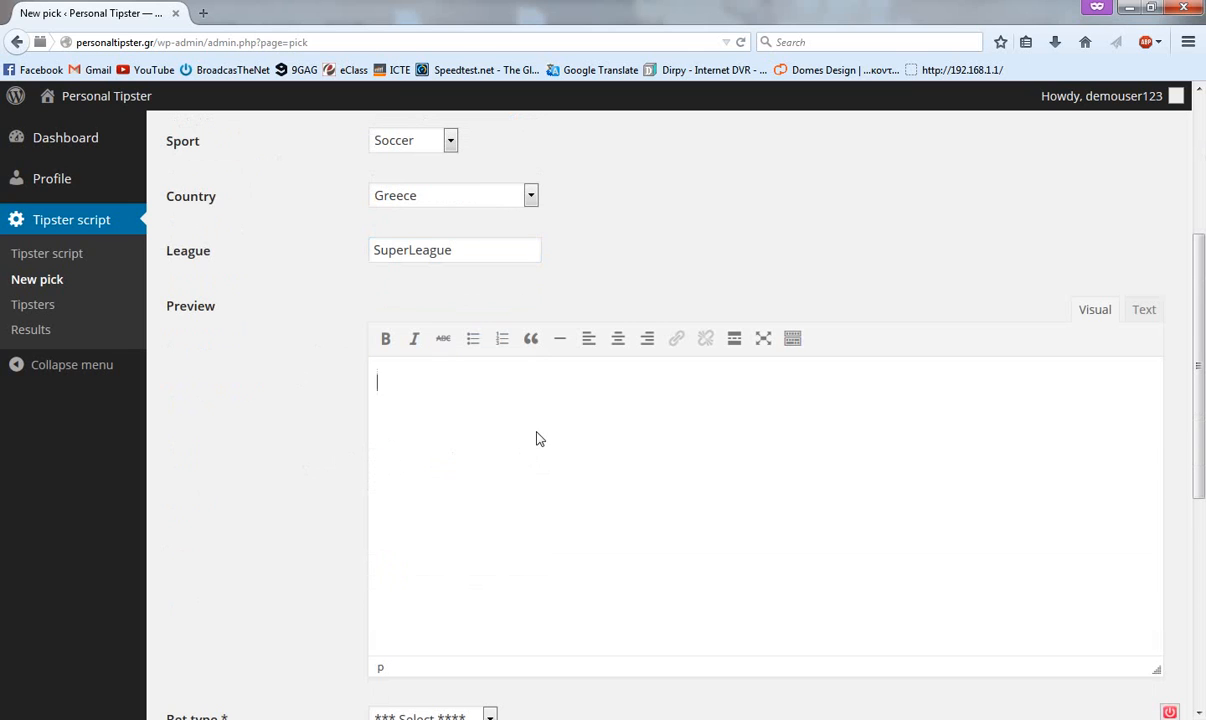
- Set the bet type to Other Pick and enter 1 as the pick
{"action": "scroll", "coordinate": [490, 445], "scroll_direction": "down", "scroll_amount": 4}
{"action": "scroll", "coordinate": [487, 344], "scroll_direction": "up", "scroll_amount": 2}
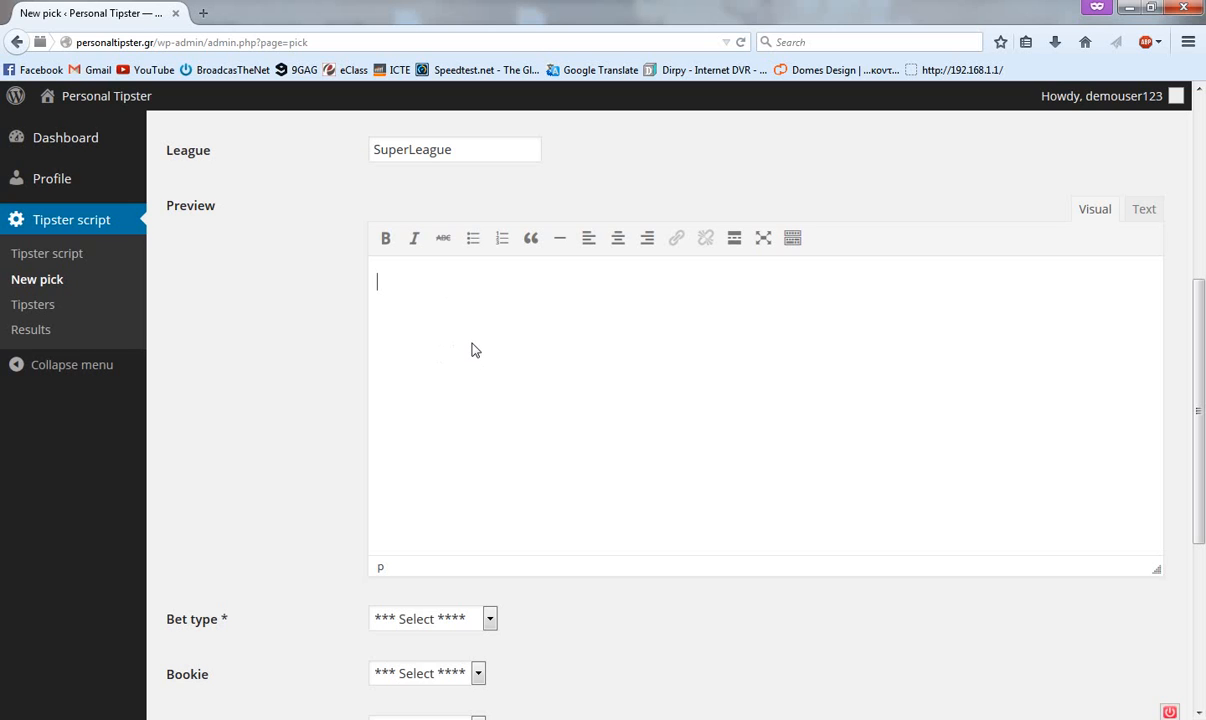
{"action": "scroll", "coordinate": [475, 350], "scroll_direction": "down", "scroll_amount": 5}
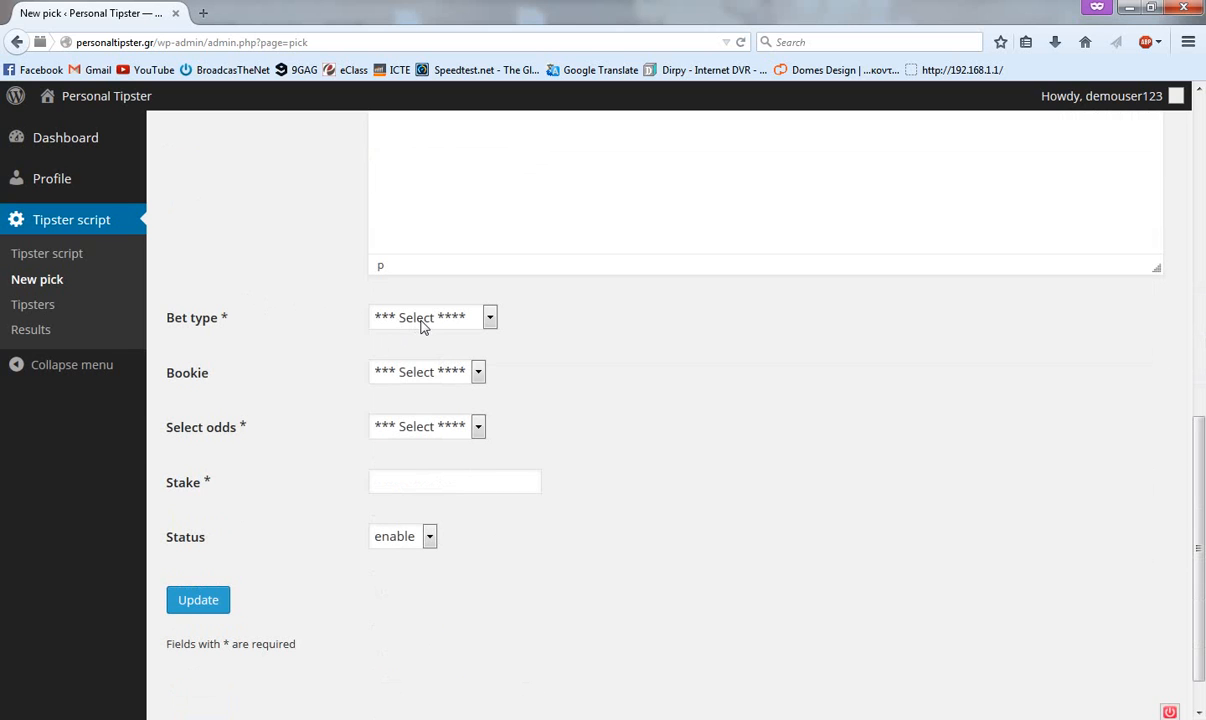
{"action": "left_click", "coordinate": [424, 322]}
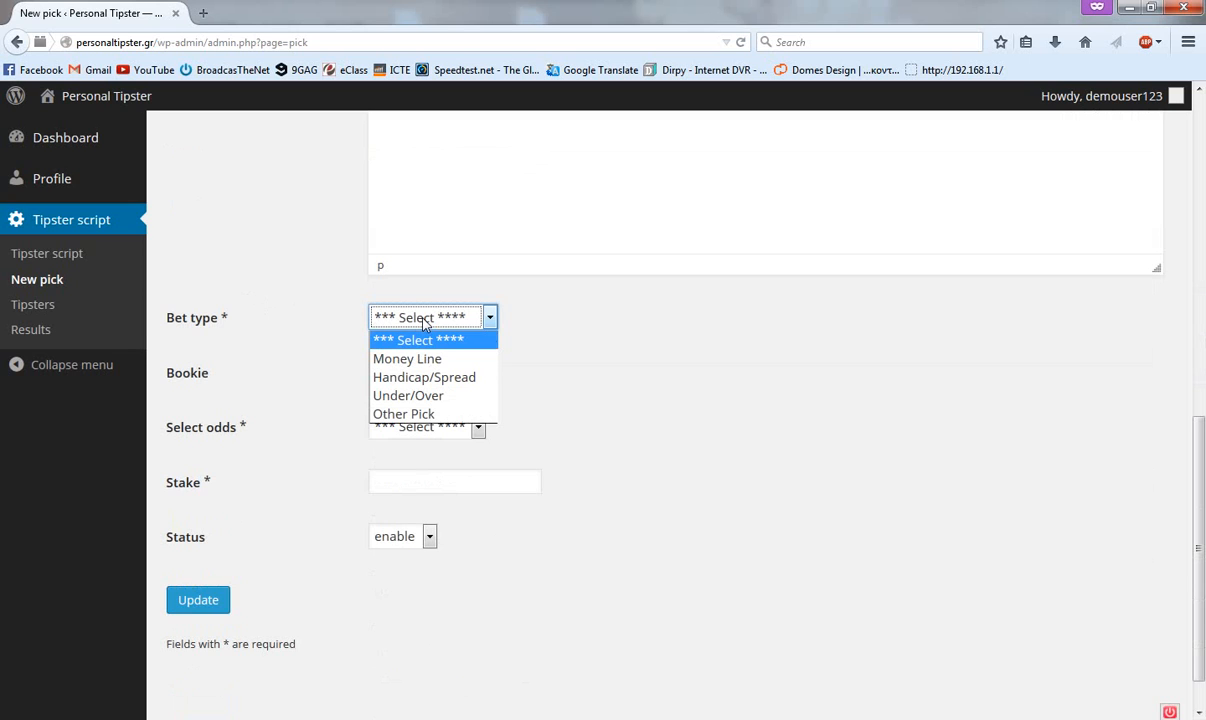
{"action": "left_click", "coordinate": [435, 414]}
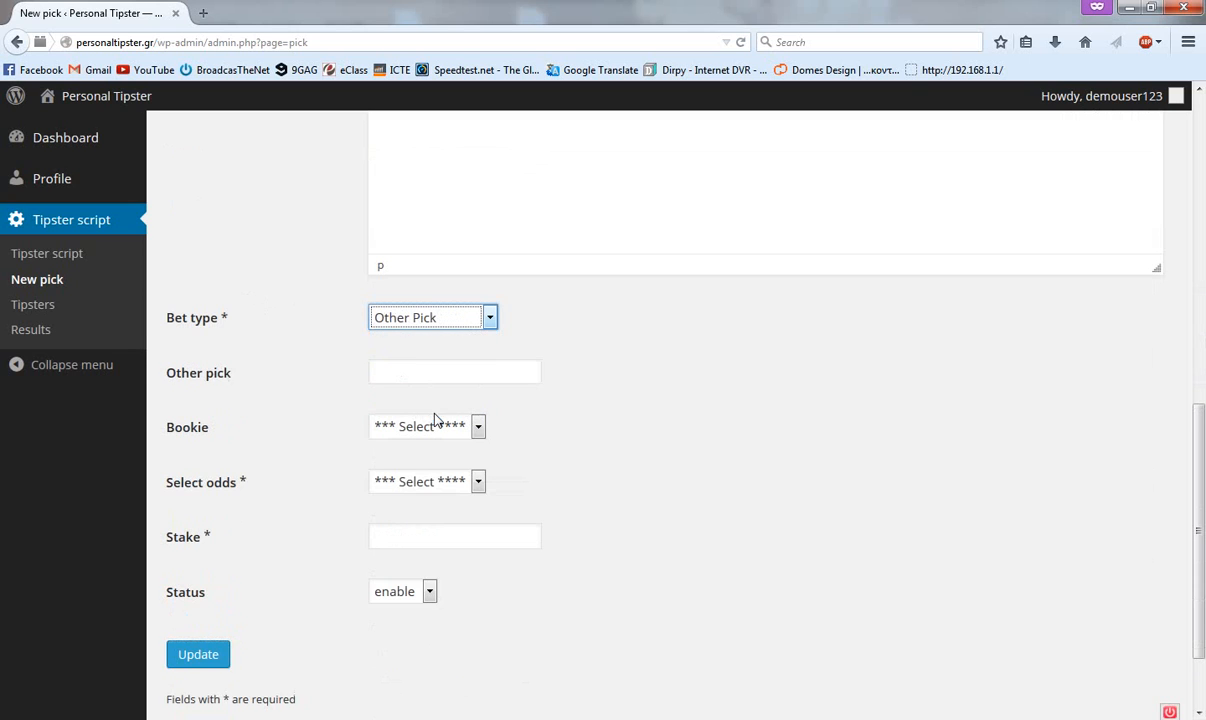
{"action": "left_click", "coordinate": [405, 375]}
{"action": "type", "text": "1"}
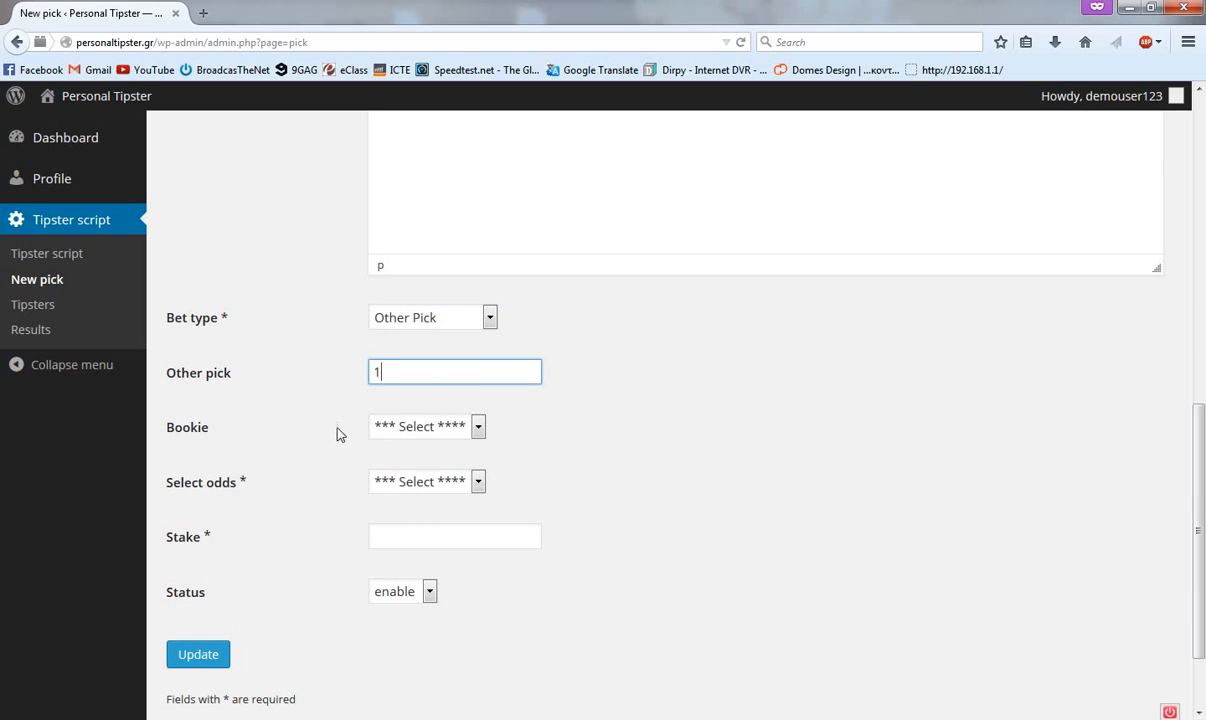
- Choose Stoiximan.gr as the bookie for the pick
{"action": "left_click", "coordinate": [466, 428]}
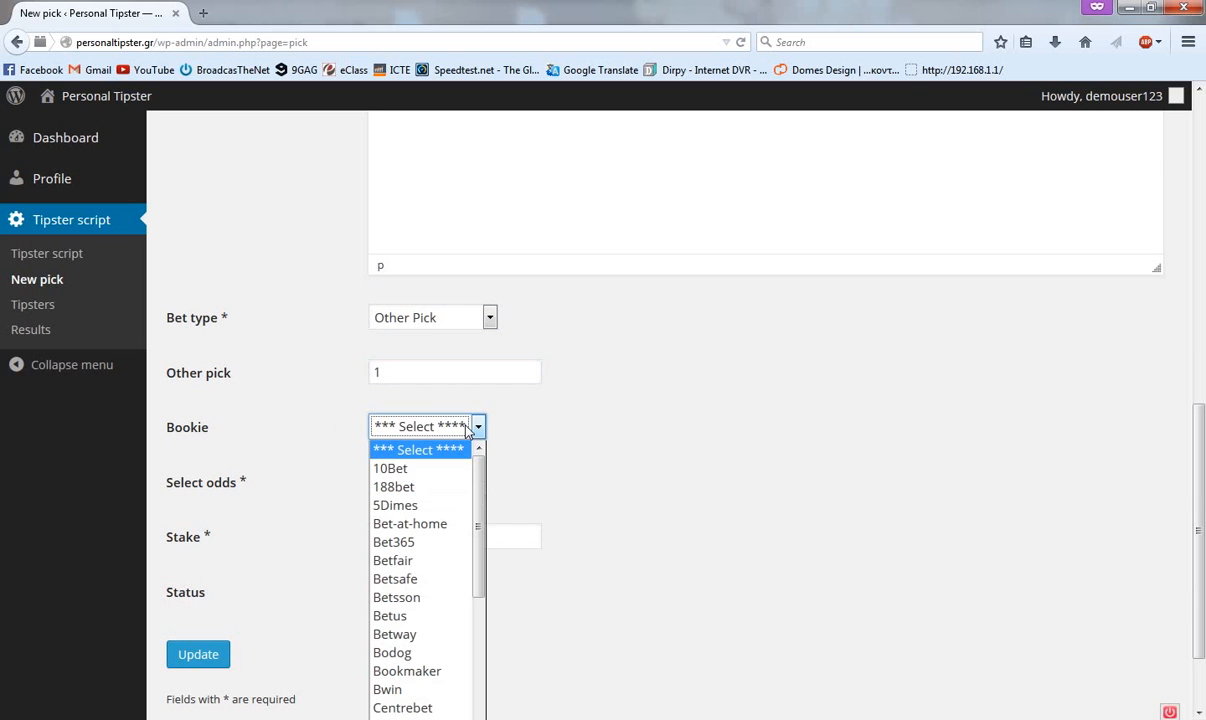
{"action": "scroll", "coordinate": [463, 358], "scroll_direction": "down", "scroll_amount": 2}
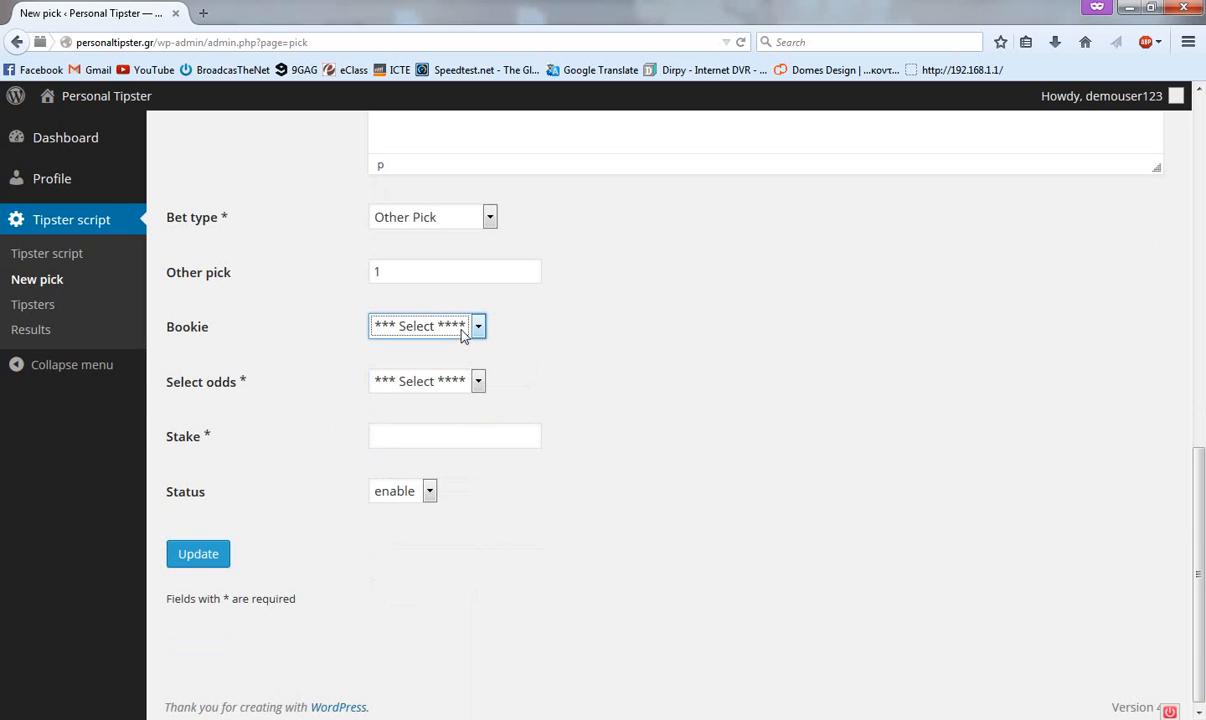
{"action": "left_click", "coordinate": [462, 335]}
{"action": "left_click_drag", "start_coordinate": [485, 398], "coordinate": [484, 492]}
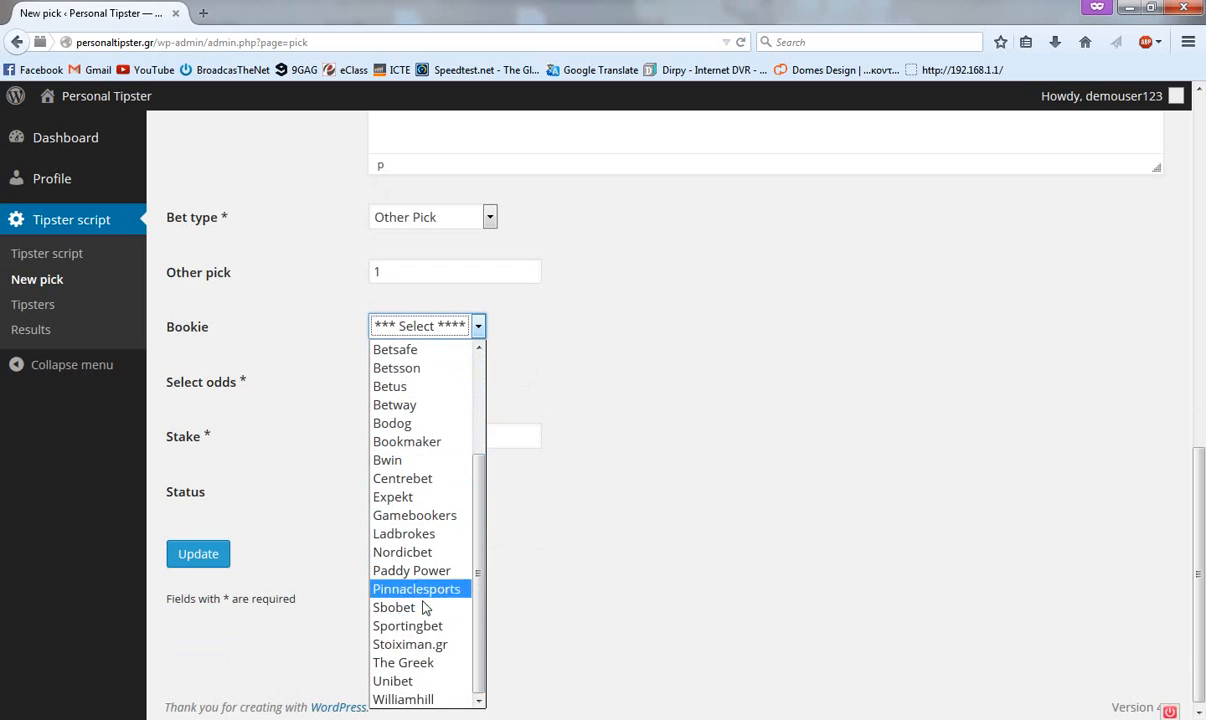
{"action": "left_click", "coordinate": [418, 646]}
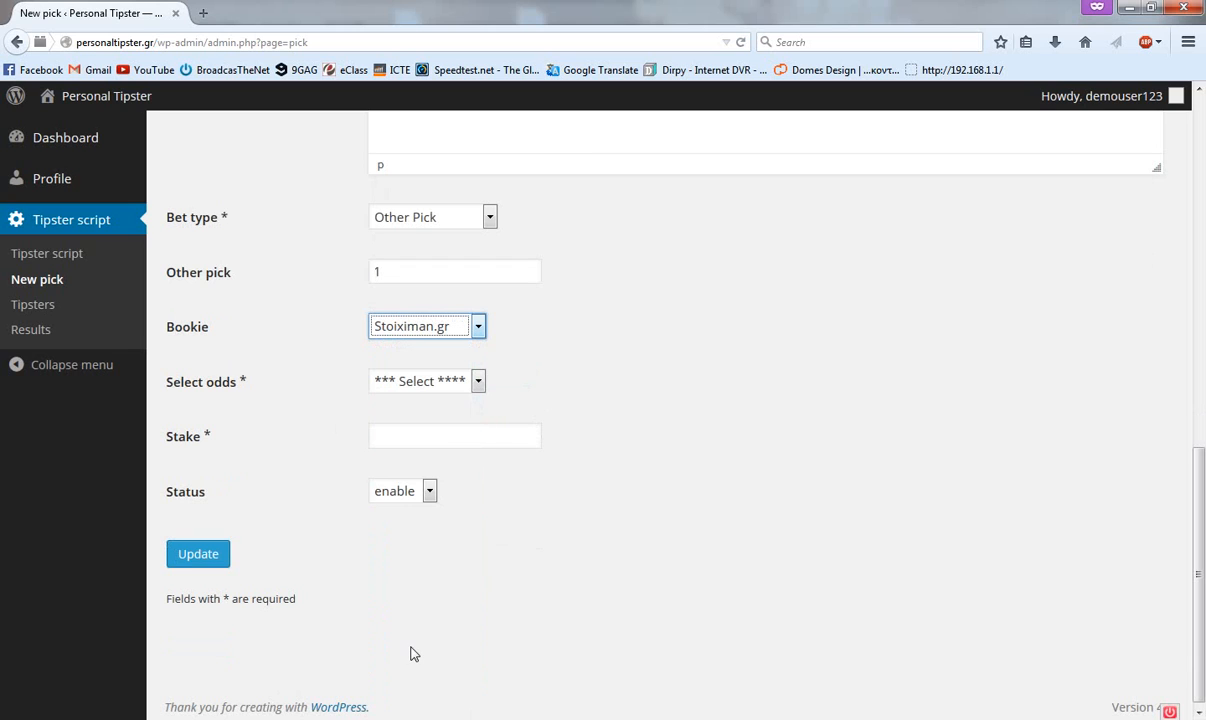
- Choose the decimal odds format and set the odds to 2.2
{"action": "left_click", "coordinate": [420, 381]}
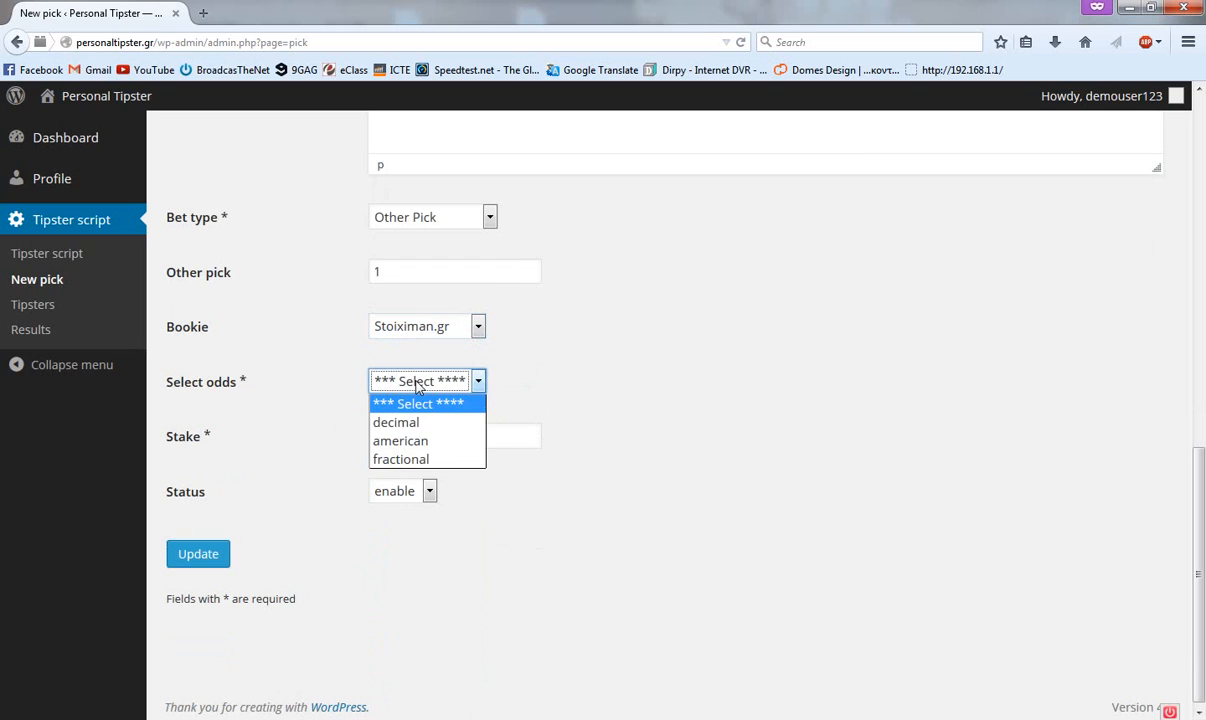
{"action": "left_click", "coordinate": [453, 423]}
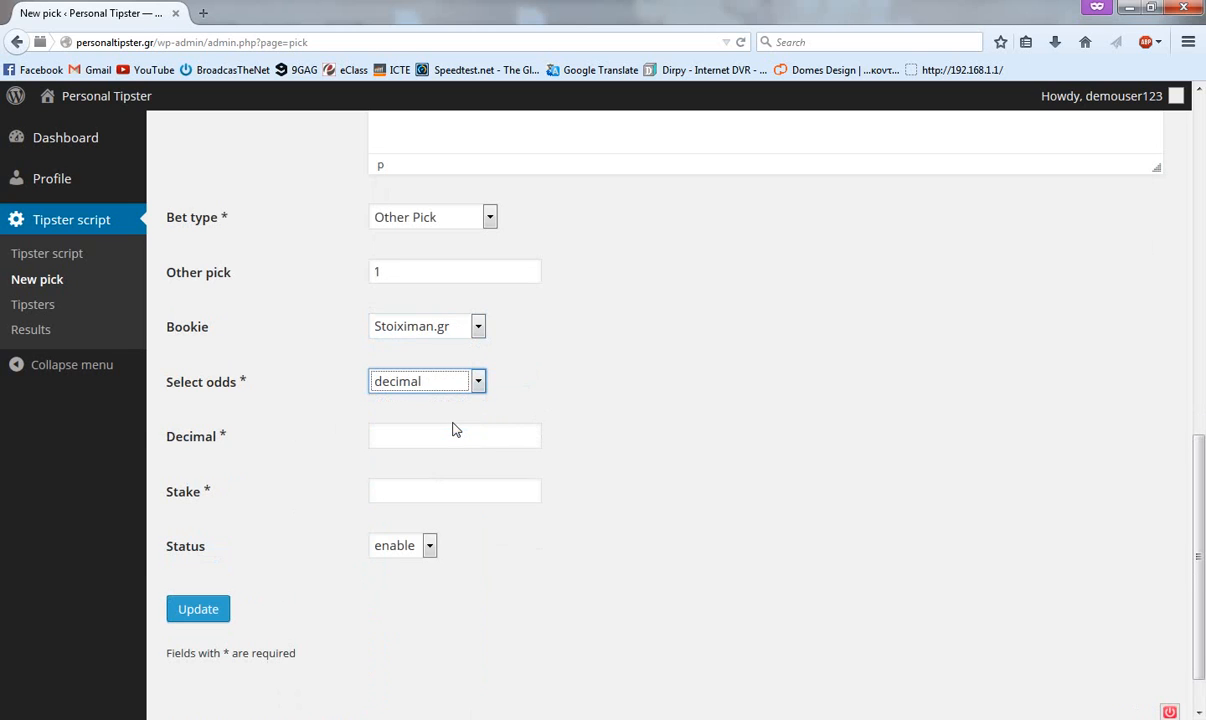
{"action": "left_click", "coordinate": [448, 439]}
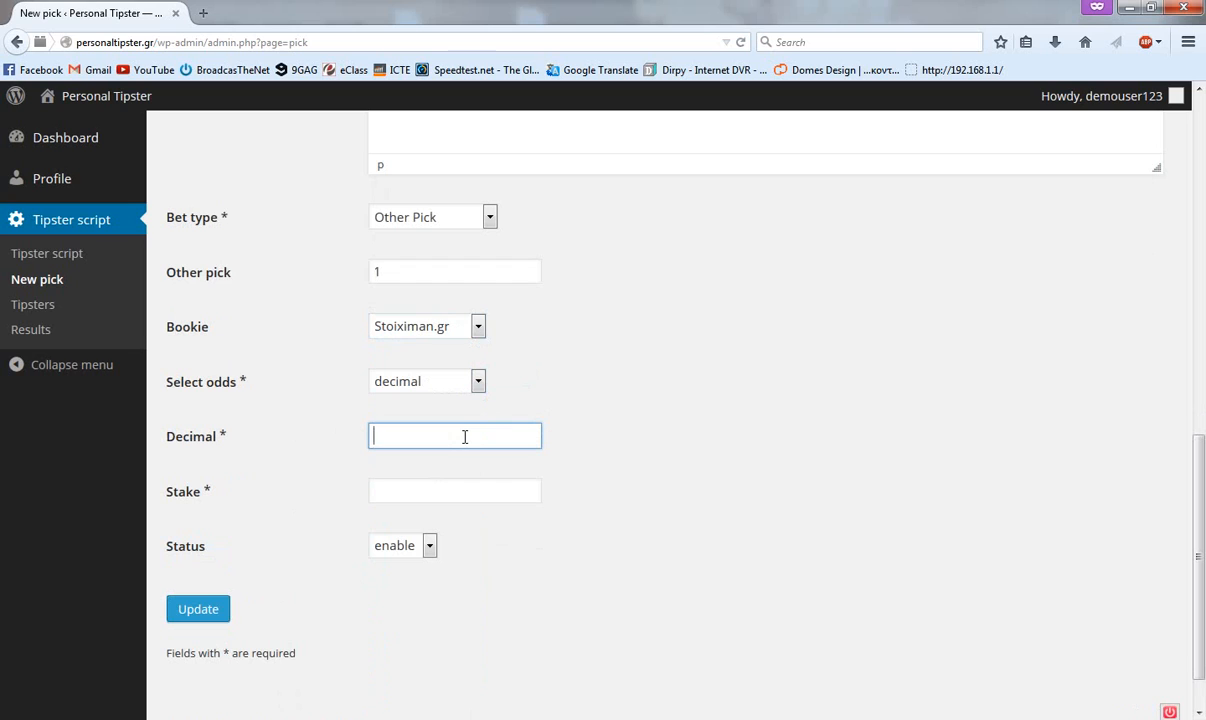
{"action": "type", "text": "2.2"}
- Set the stake to 10 and save the new pick
{"action": "left_click", "coordinate": [423, 488]}
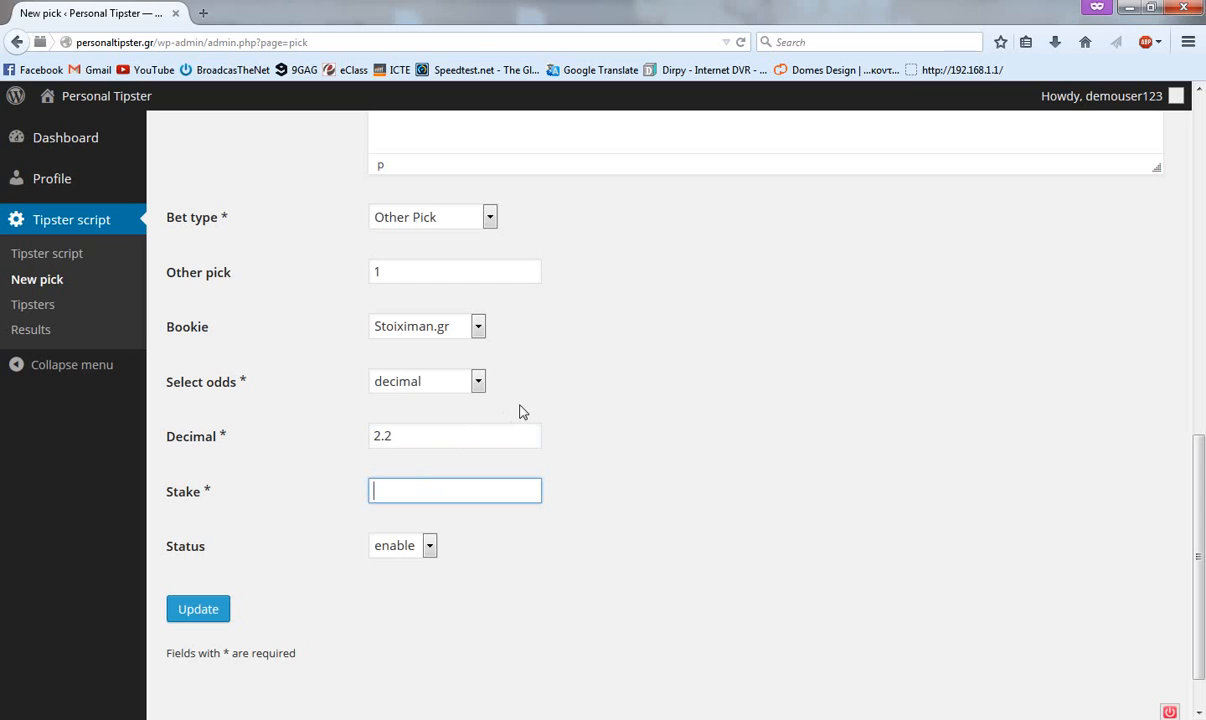
{"action": "type", "text": "10"}
{"action": "left_click", "coordinate": [607, 421]}
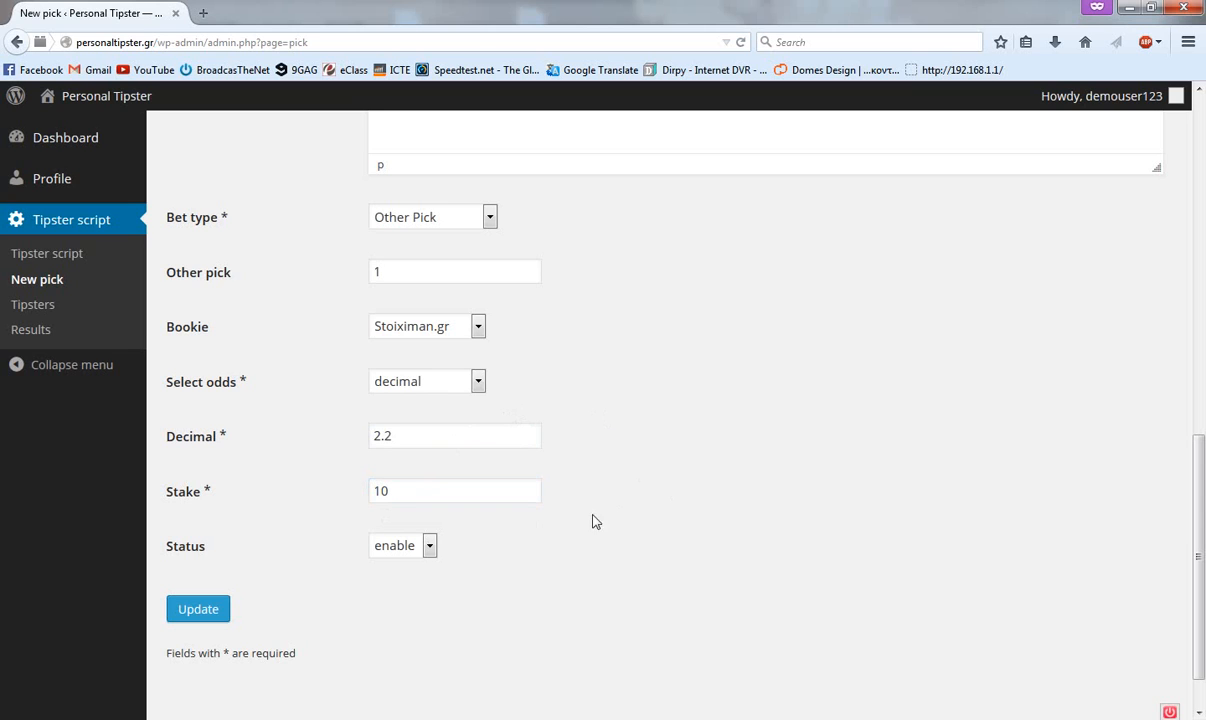
{"action": "left_click", "coordinate": [207, 617]}
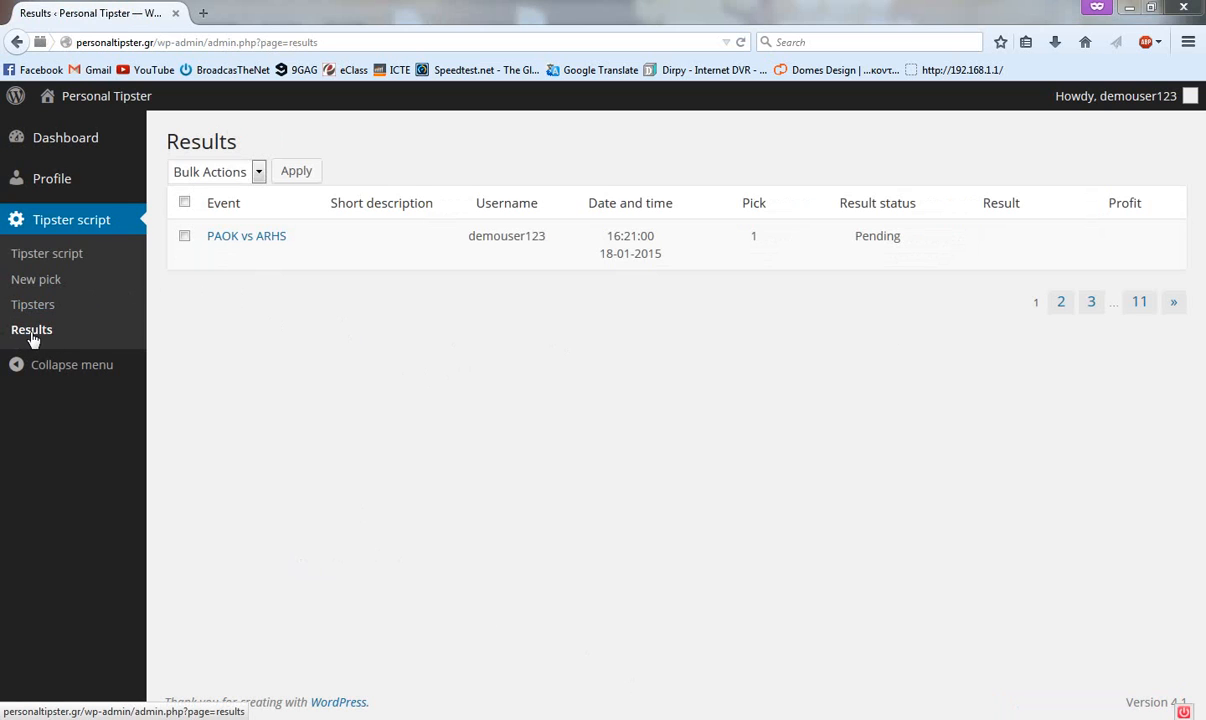
- Open the PAOK vs ARHS event from Results and save it with result X and result status Lost
{"action": "left_click", "coordinate": [246, 238]}
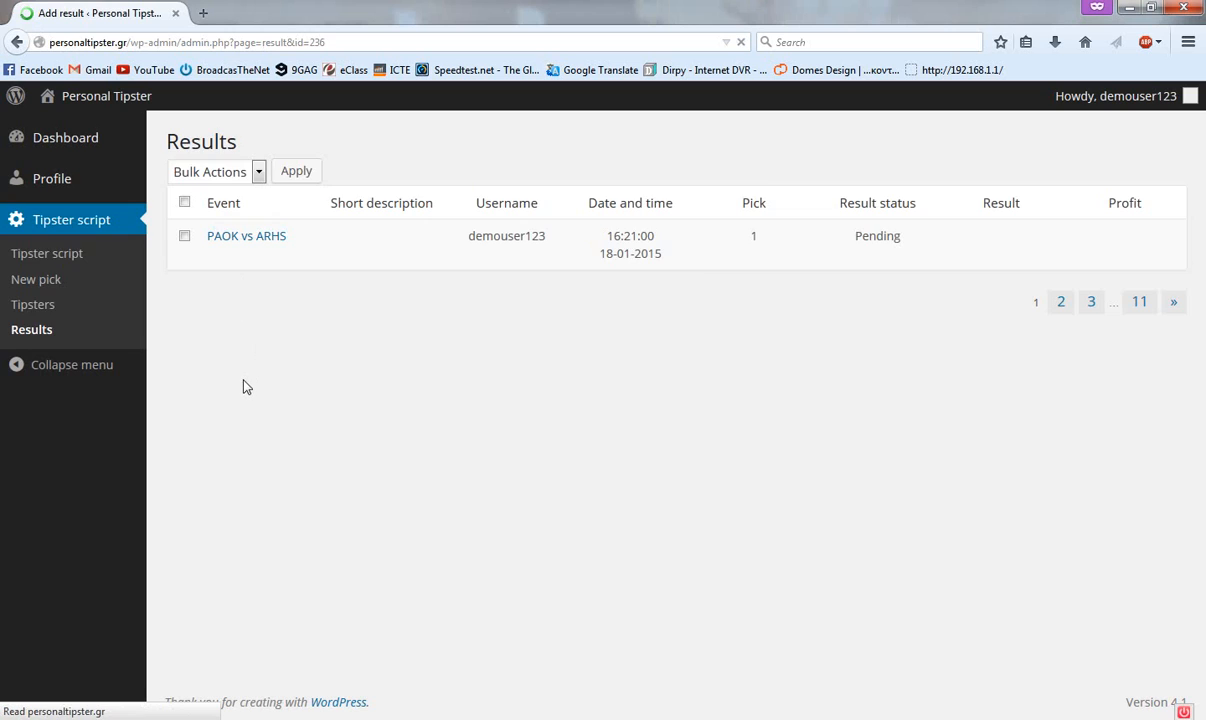
{"action": "left_click", "coordinate": [330, 179]}
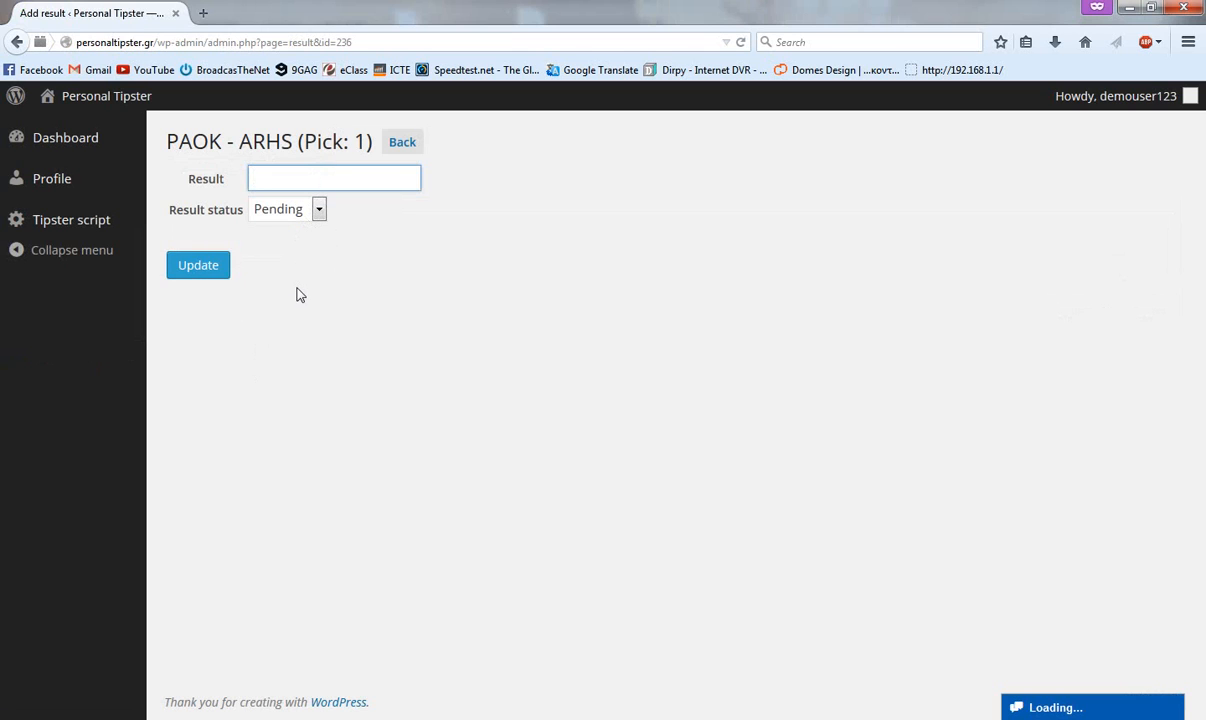
{"action": "left_click", "coordinate": [290, 212]}
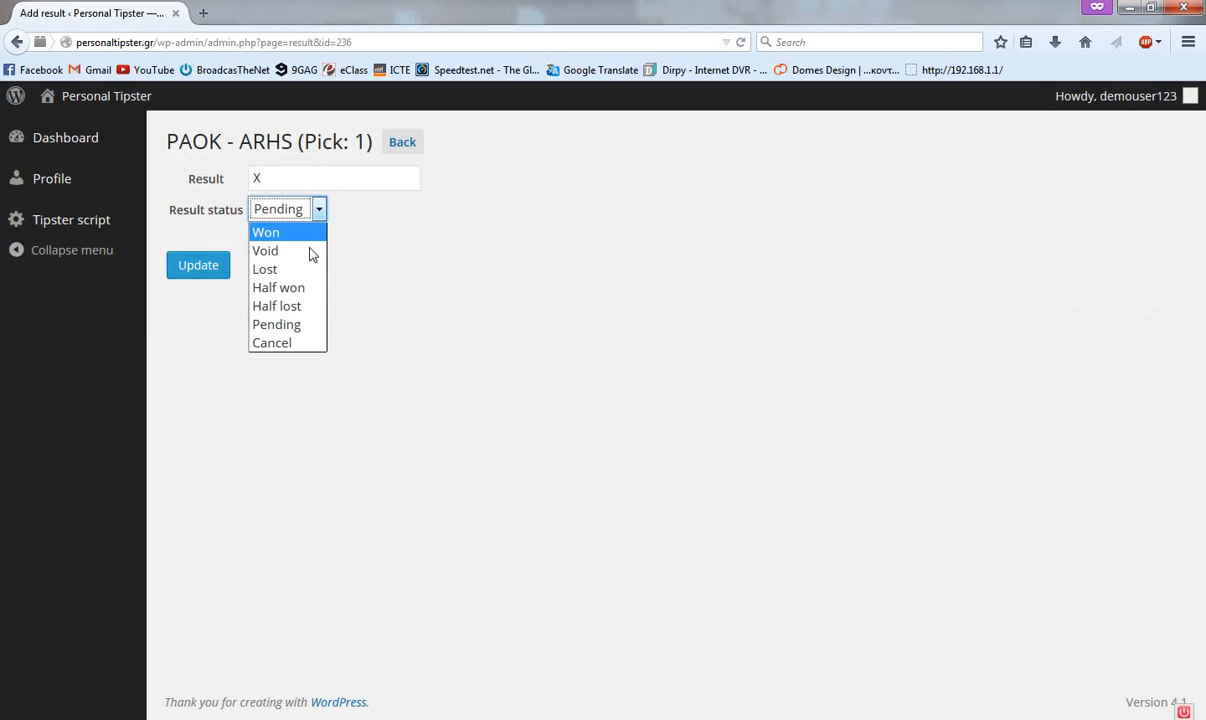
{"action": "left_click", "coordinate": [290, 272]}
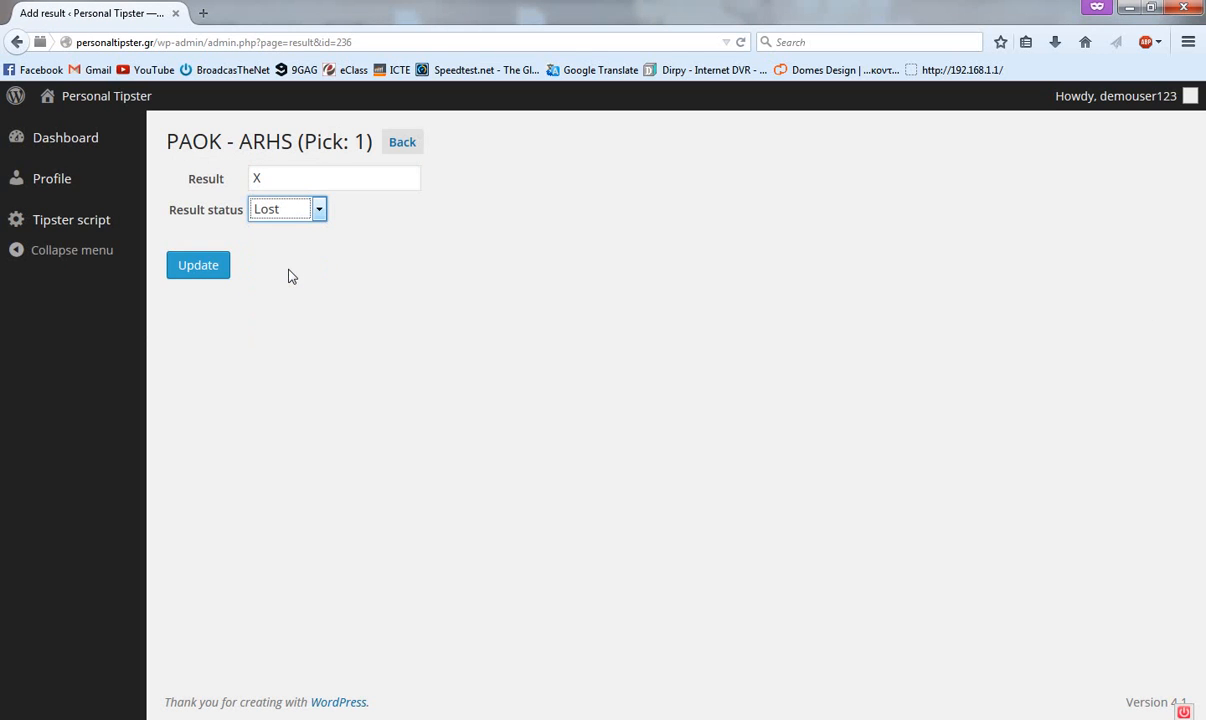
{"action": "left_click", "coordinate": [187, 270]}
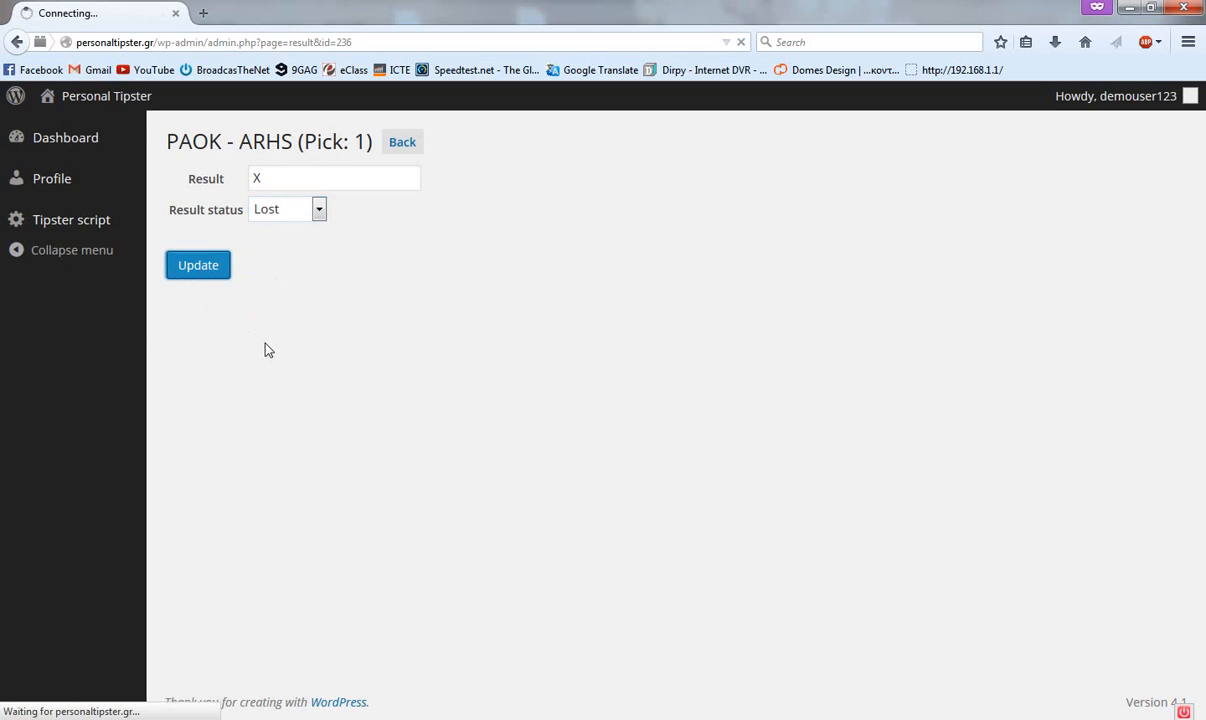